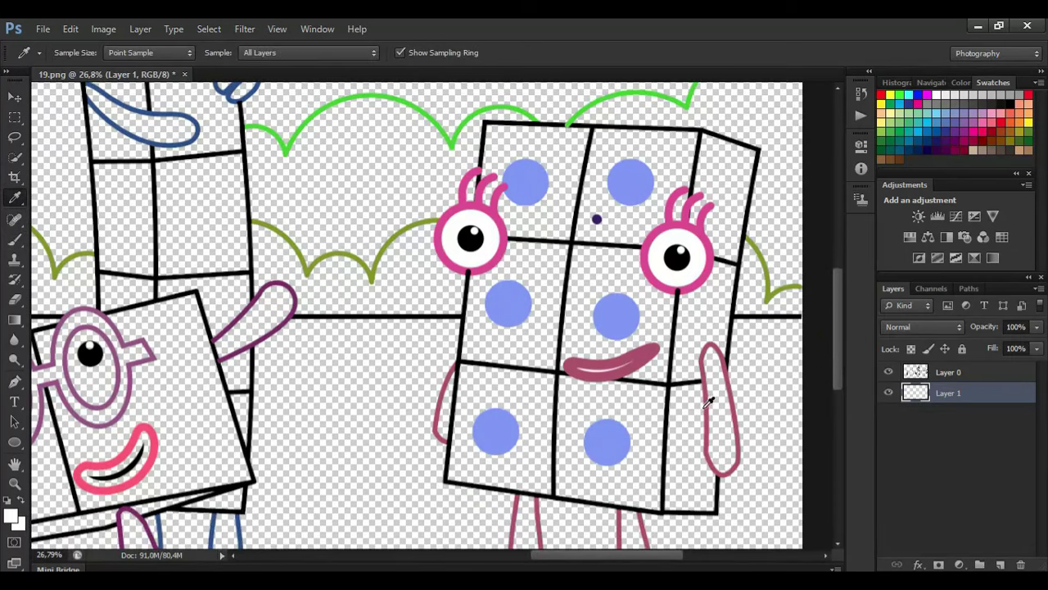
Sample the dark pink outline colour and fill the arms and legs of the blue-dotted block character on Layer 1.
alt+click(710, 401)
drag(714, 357, 737, 439)
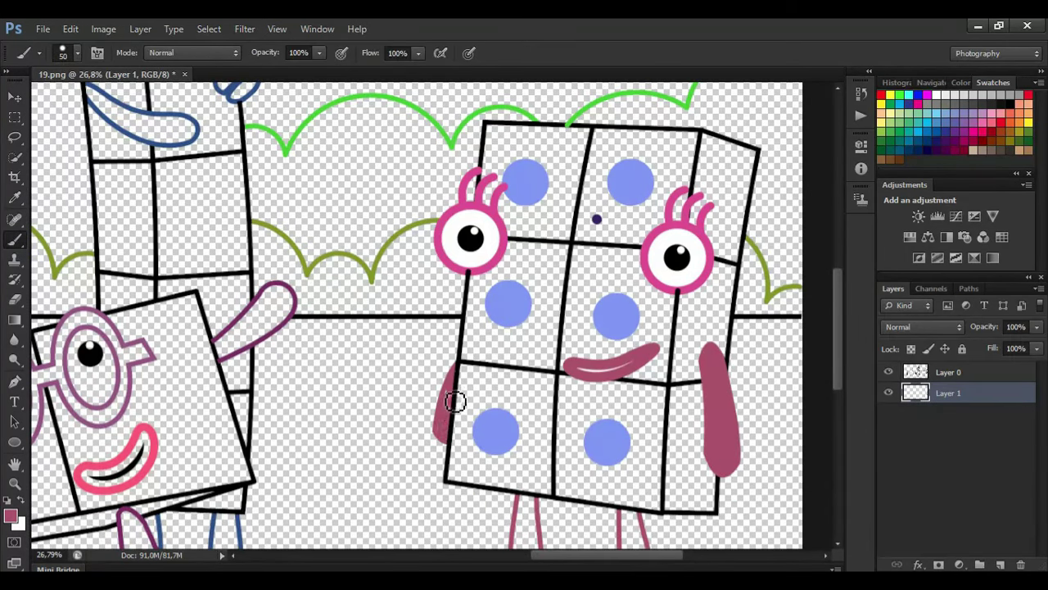
scroll(837, 361, down, 5)
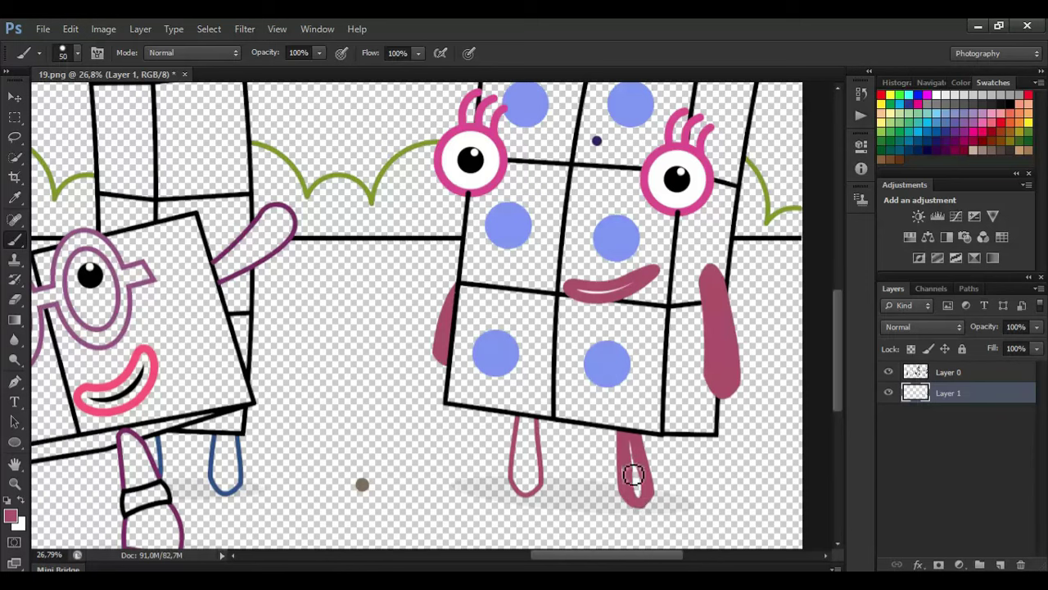
drag(533, 427, 535, 495)
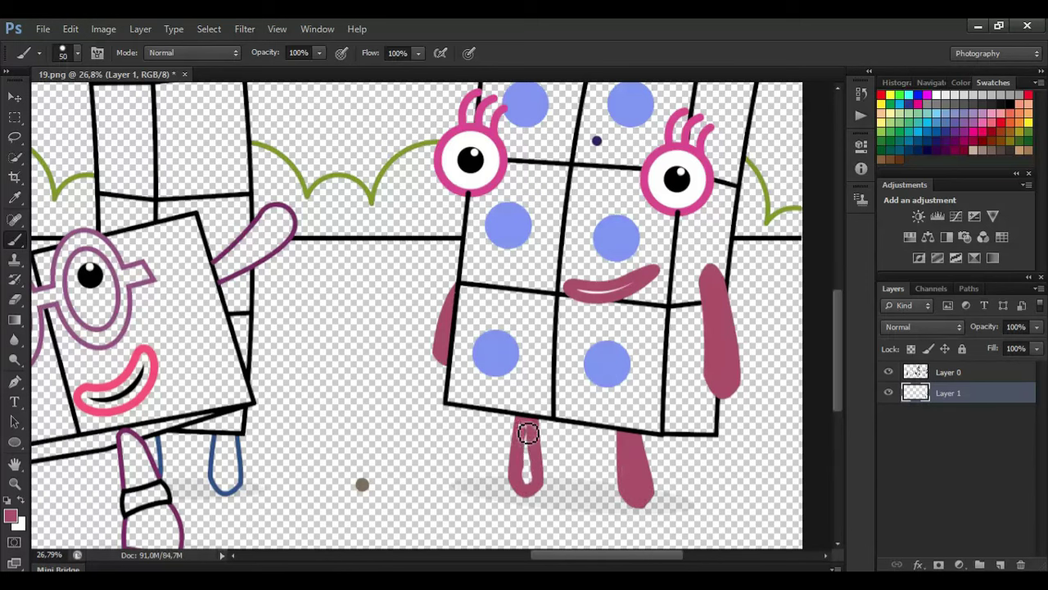
Sample the dark purple reference dot and paint the dotted character's block body on a new layer below Layer 1.
scroll(833, 308, up, 4)
key(i)
click(597, 200)
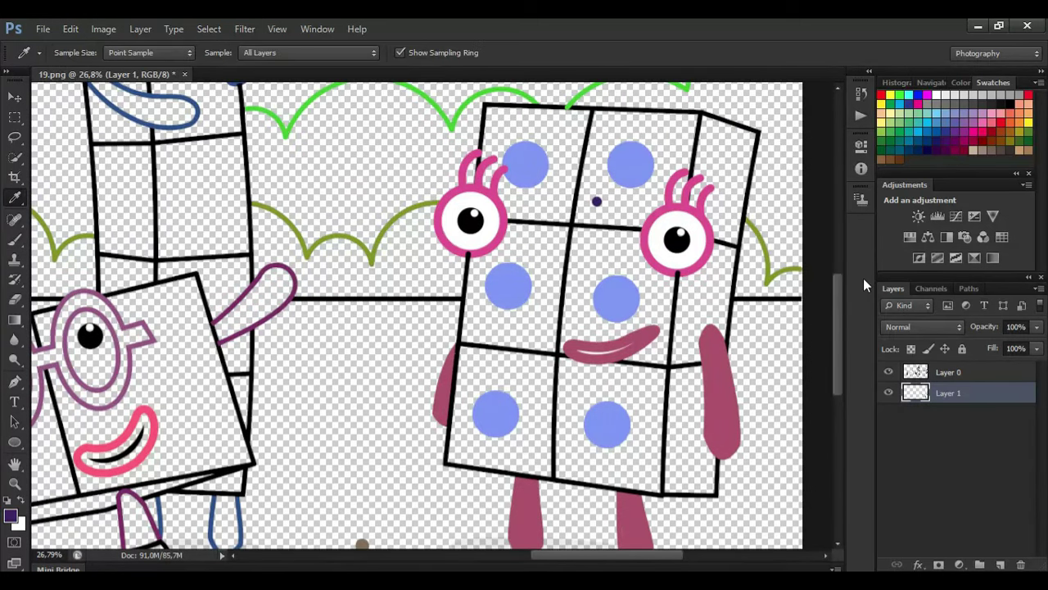
click(1001, 565)
key(b)
mouse_move(488, 115)
mouse_down()
mouse_move(693, 125)
mouse_move(750, 140)
mouse_move(718, 335)
mouse_up()
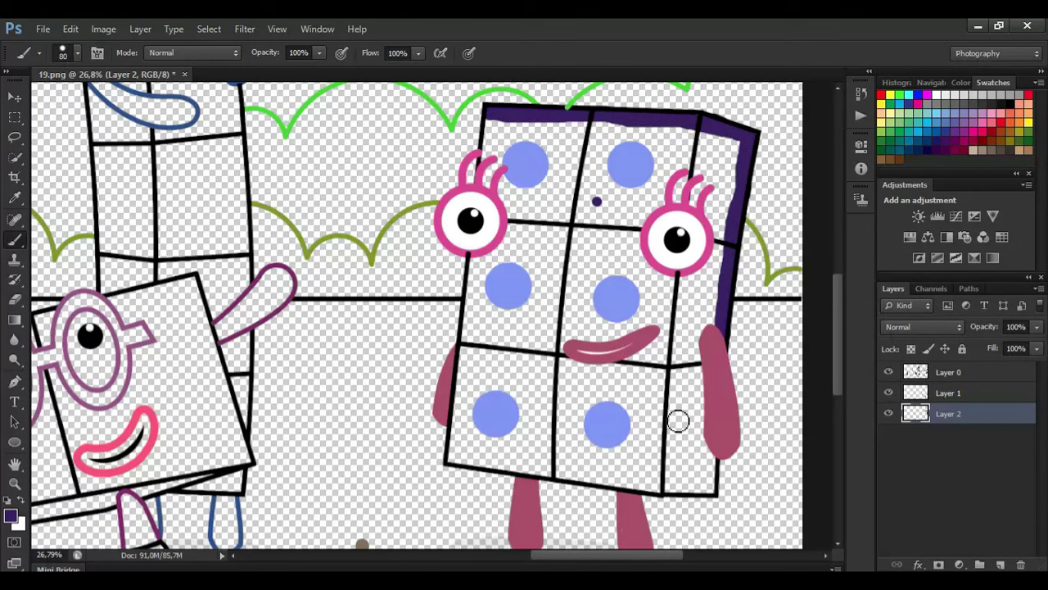
mouse_move(714, 448)
mouse_down()
mouse_move(711, 491)
mouse_move(660, 491)
mouse_move(463, 461)
mouse_move(474, 278)
mouse_move(510, 244)
mouse_move(486, 182)
mouse_up()
key(bracketright)
key(bracketright)
key(bracketright)
mouse_move(498, 124)
mouse_down()
mouse_move(672, 130)
mouse_move(700, 153)
mouse_move(543, 145)
mouse_move(722, 188)
mouse_move(685, 195)
mouse_move(509, 172)
mouse_move(663, 198)
mouse_move(653, 212)
mouse_move(583, 224)
mouse_move(716, 242)
mouse_move(513, 246)
mouse_move(698, 259)
mouse_move(619, 277)
mouse_move(488, 277)
mouse_move(676, 300)
mouse_move(504, 309)
mouse_move(705, 330)
mouse_move(541, 331)
mouse_move(684, 362)
mouse_move(476, 360)
mouse_move(693, 375)
mouse_move(540, 376)
mouse_move(473, 436)
mouse_move(637, 470)
mouse_move(698, 440)
mouse_move(531, 405)
mouse_move(683, 406)
mouse_move(656, 449)
mouse_move(511, 425)
mouse_move(650, 406)
mouse_up()
Paint the eyes and the inside of the mouth white on Layer 1 for the tilted character with glasses.
drag(549, 556, 475, 556)
click(948, 393)
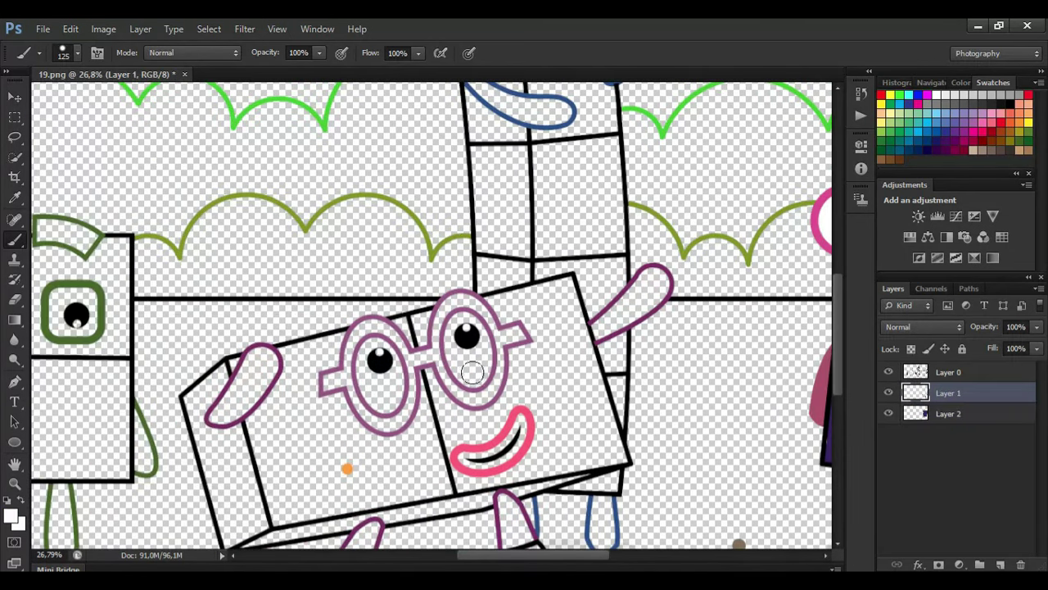
drag(468, 377, 454, 348)
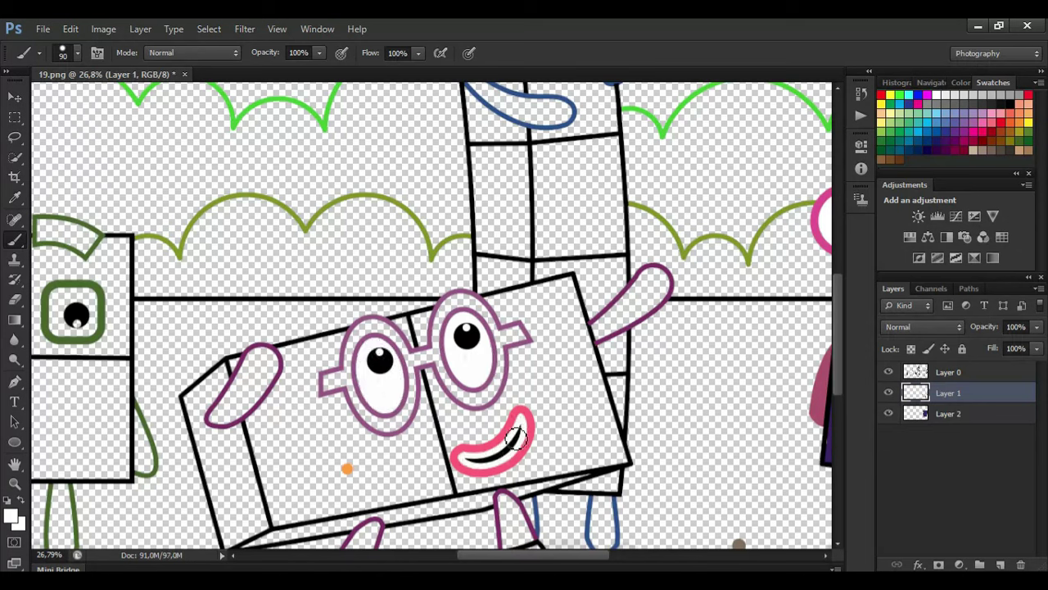
Sample the purple glasses outline and fill the tilted character's glasses frames on Layer 2.
alt+click(409, 364)
key(alt+bracketleft)
mouse_move(333, 387)
mouse_down()
mouse_move(371, 332)
mouse_move(392, 331)
mouse_move(416, 393)
mouse_move(353, 389)
mouse_up()
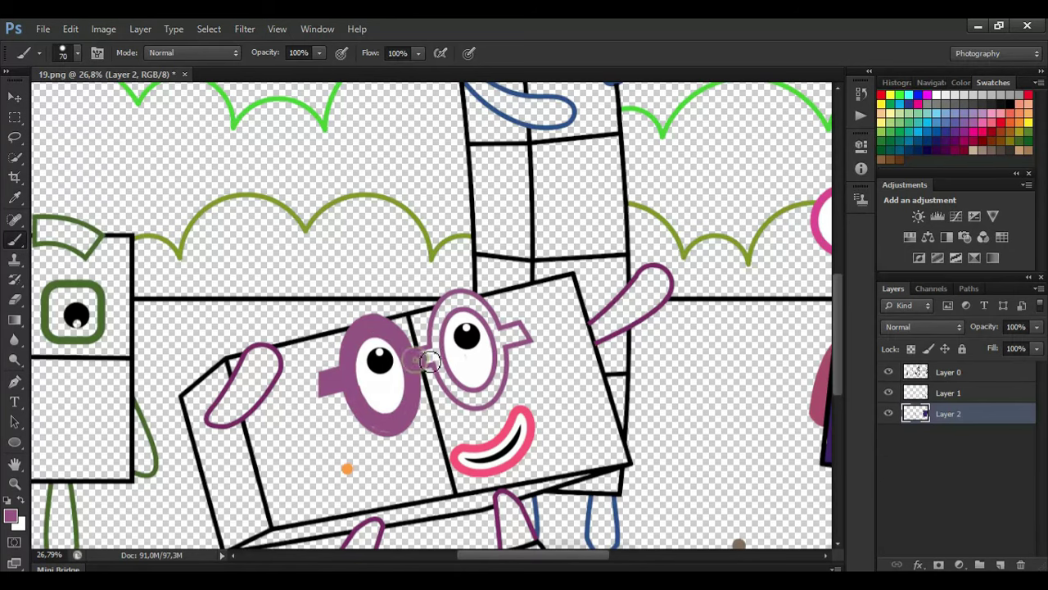
click(449, 321)
scroll(449, 321, up, 1)
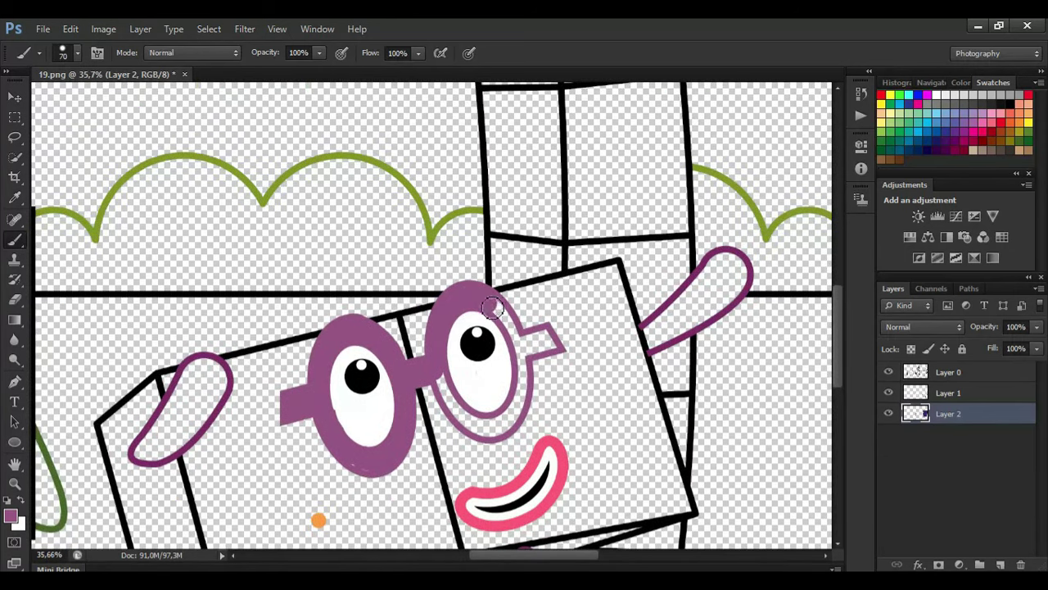
mouse_move(551, 346)
mouse_down()
mouse_move(522, 359)
mouse_move(516, 417)
mouse_move(481, 430)
mouse_move(448, 383)
mouse_up()
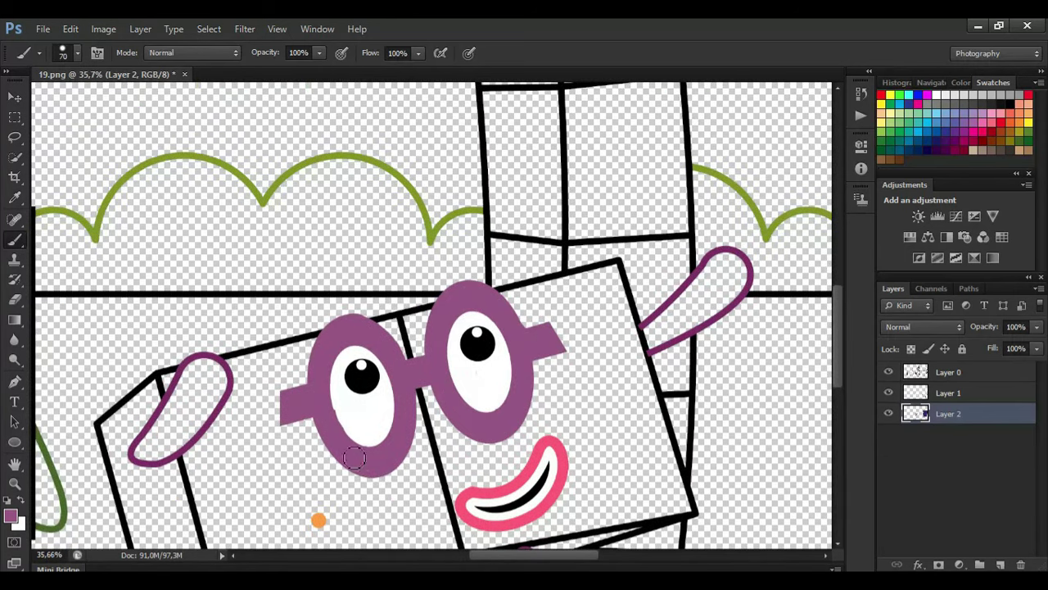
Sample the arm outline's dark magenta-purple and fill both arms of the tilted character on Layer 2.
mouse_move(645, 349)
mouse_down()
mouse_move(681, 284)
mouse_move(664, 342)
mouse_move(721, 302)
mouse_up()
click(16, 199)
click(683, 288)
click(15, 259)
click(15, 240)
key(ctrl+z)
click(654, 332)
mouse_move(653, 332)
mouse_down()
mouse_move(723, 306)
mouse_move(740, 272)
mouse_move(711, 275)
mouse_move(667, 318)
mouse_up()
key(e)
click(14, 240)
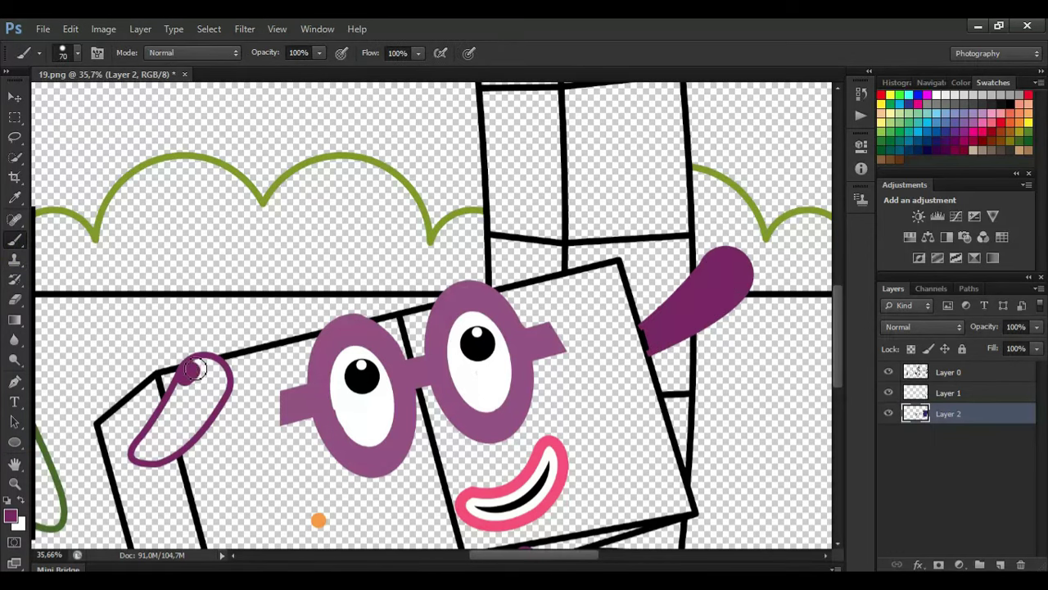
mouse_move(211, 412)
mouse_down()
mouse_move(175, 450)
mouse_move(143, 450)
mouse_up()
mouse_move(185, 388)
mouse_down()
mouse_move(184, 420)
mouse_move(228, 399)
mouse_up()
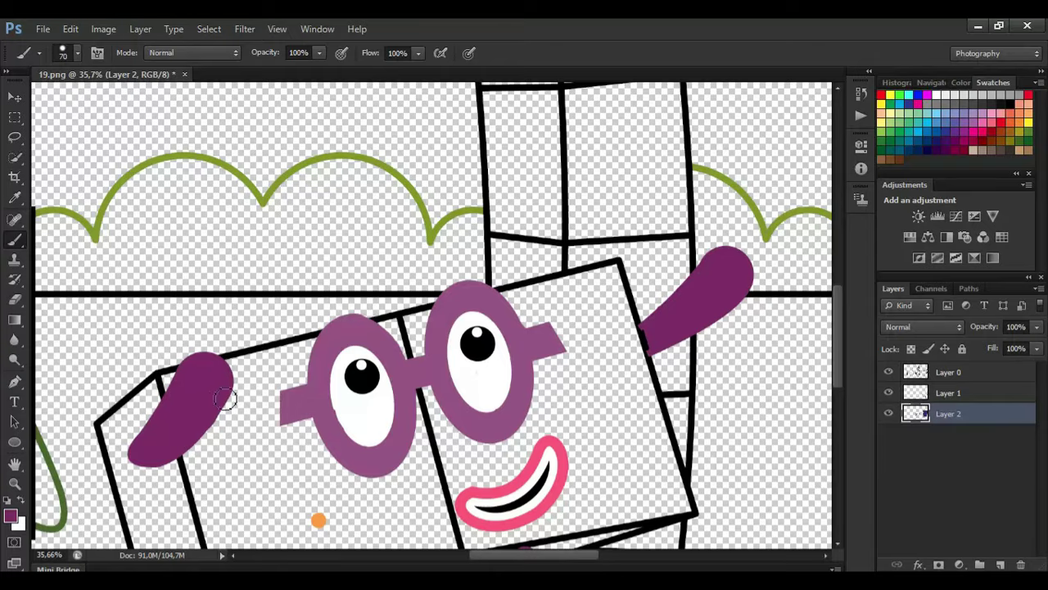
Fill the tilted character's legs and shoes with the same dark magenta-purple.
scroll(592, 358, down, 5)
mouse_move(534, 406)
mouse_down()
mouse_move(564, 398)
mouse_move(530, 371)
mouse_up()
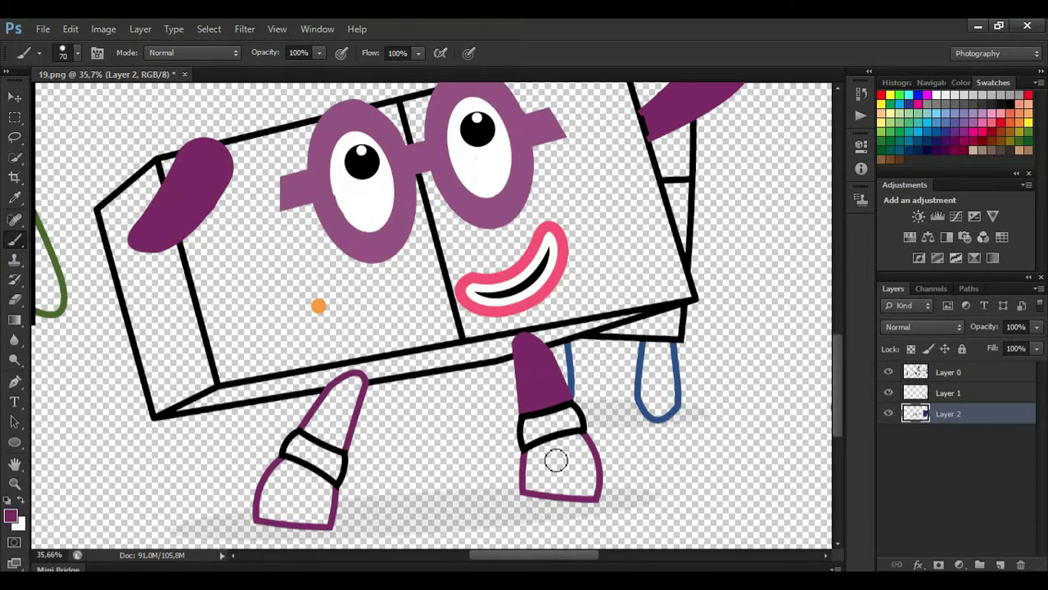
mouse_move(537, 460)
mouse_down()
mouse_move(588, 475)
mouse_move(581, 492)
mouse_move(532, 488)
mouse_move(565, 459)
mouse_up()
mouse_move(332, 442)
mouse_down()
mouse_move(324, 421)
mouse_move(354, 385)
mouse_up()
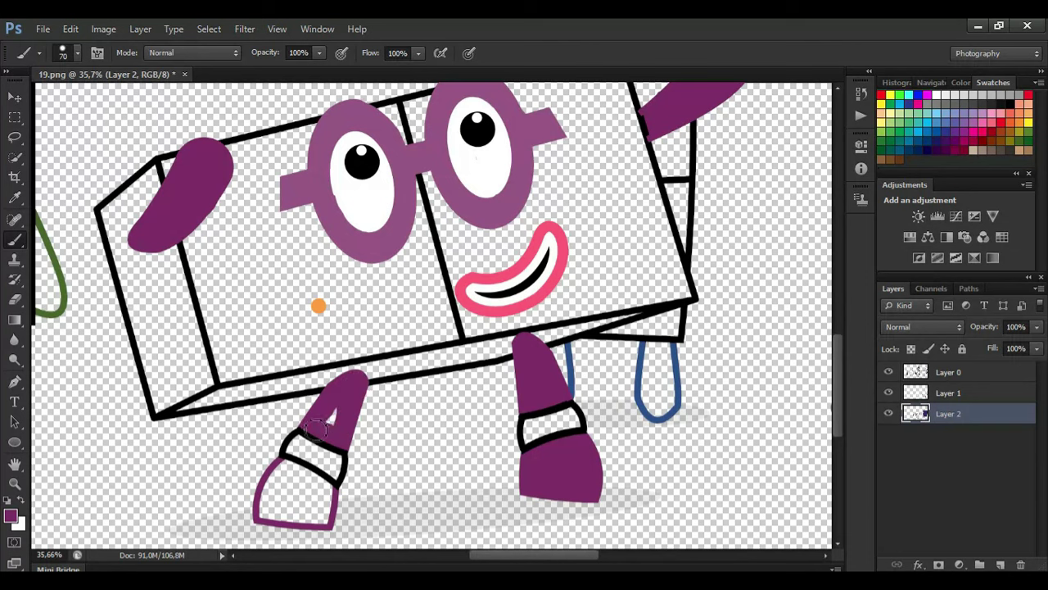
mouse_move(268, 515)
mouse_down()
mouse_move(281, 476)
mouse_move(313, 482)
mouse_move(322, 510)
mouse_move(297, 501)
mouse_up()
Sample the pink of the lips and fill the bands above both shoes.
click(15, 197)
click(477, 279)
key(b)
click(294, 446)
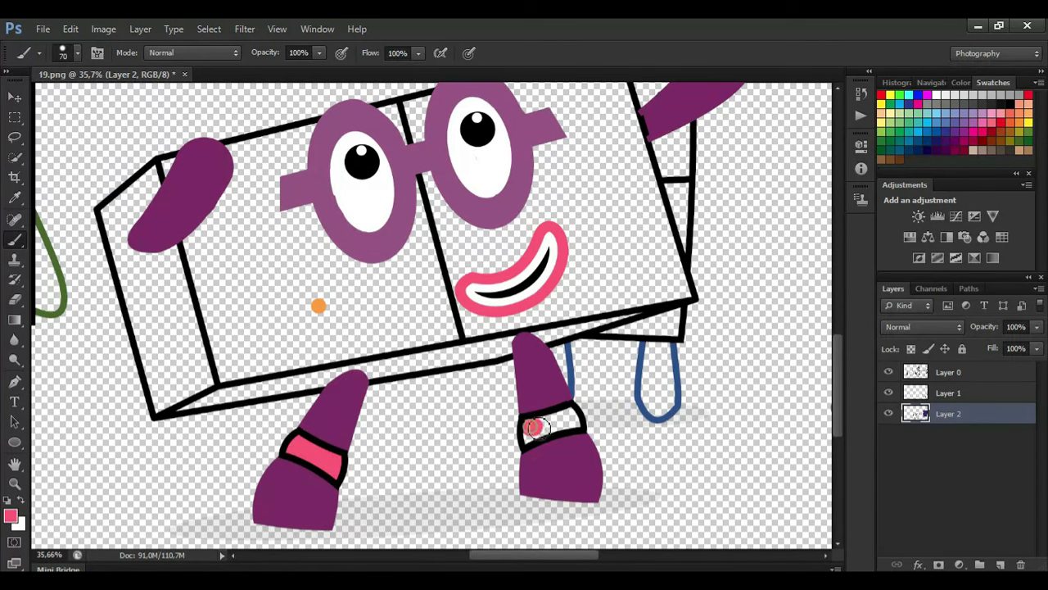
drag(539, 427, 537, 432)
Sample the orange reference dot and paint the tilted character's block body on a new layer moved below Layer 2.
scroll(444, 302, down, 2)
click(15, 197)
click(338, 302)
click(1000, 565)
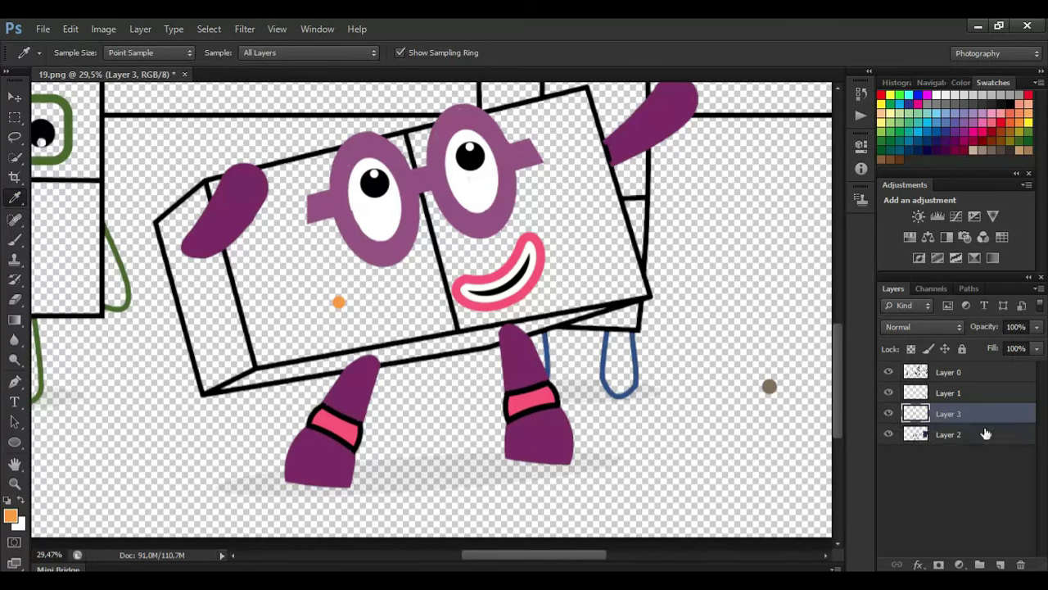
drag(986, 434, 985, 441)
key(b)
mouse_move(169, 230)
mouse_down()
mouse_move(211, 388)
mouse_move(264, 366)
mouse_move(628, 294)
mouse_move(637, 273)
mouse_move(586, 106)
mouse_move(461, 127)
mouse_up()
mouse_move(309, 169)
mouse_down()
mouse_move(177, 222)
mouse_move(200, 312)
mouse_move(262, 350)
mouse_move(606, 285)
mouse_move(553, 282)
mouse_move(235, 336)
mouse_move(615, 252)
mouse_move(240, 321)
mouse_move(607, 223)
mouse_move(479, 238)
mouse_move(264, 289)
mouse_move(237, 280)
mouse_move(502, 219)
mouse_move(598, 185)
mouse_move(205, 273)
mouse_move(592, 169)
mouse_move(217, 247)
mouse_move(514, 167)
mouse_move(528, 153)
mouse_move(234, 219)
mouse_move(247, 203)
mouse_move(556, 136)
mouse_move(384, 160)
mouse_up()
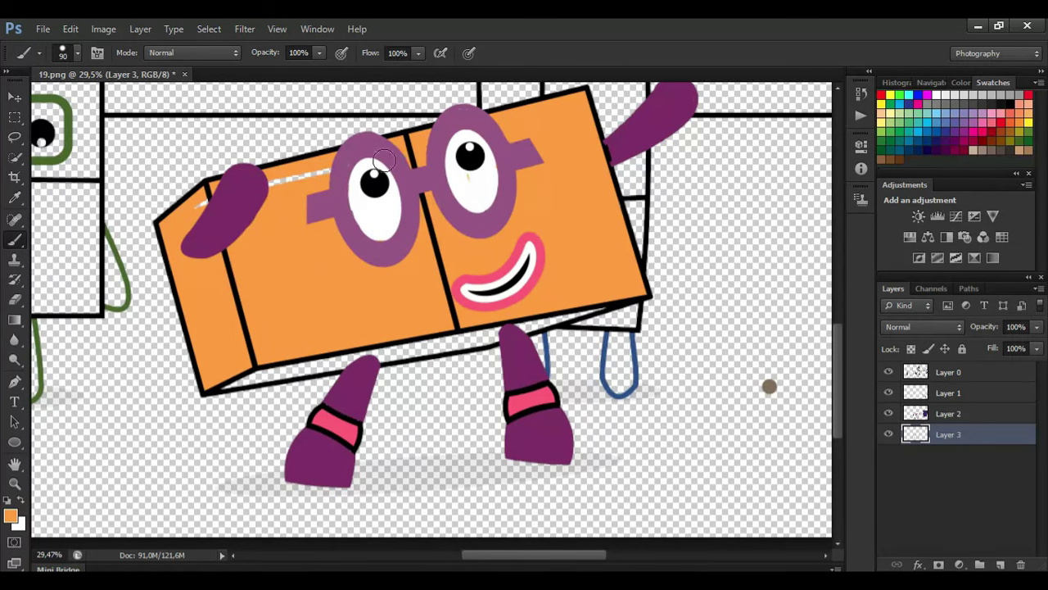
Choose a darker orange as the foreground colour and paint the underside of the tilted block on Layer 3.
key(alt)
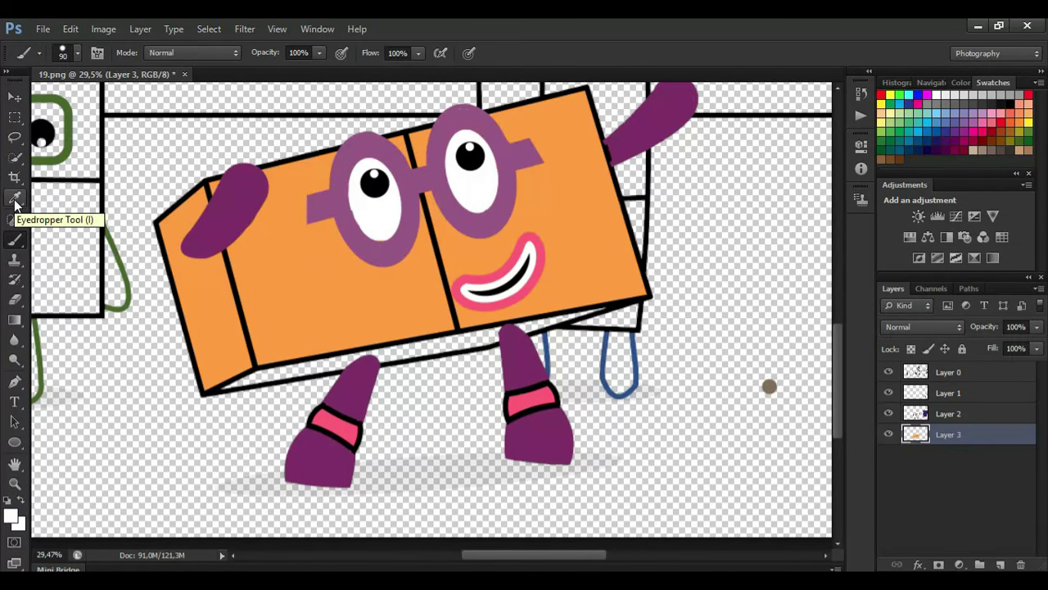
click(14, 197)
click(17, 241)
click(11, 516)
click(478, 186)
click(682, 146)
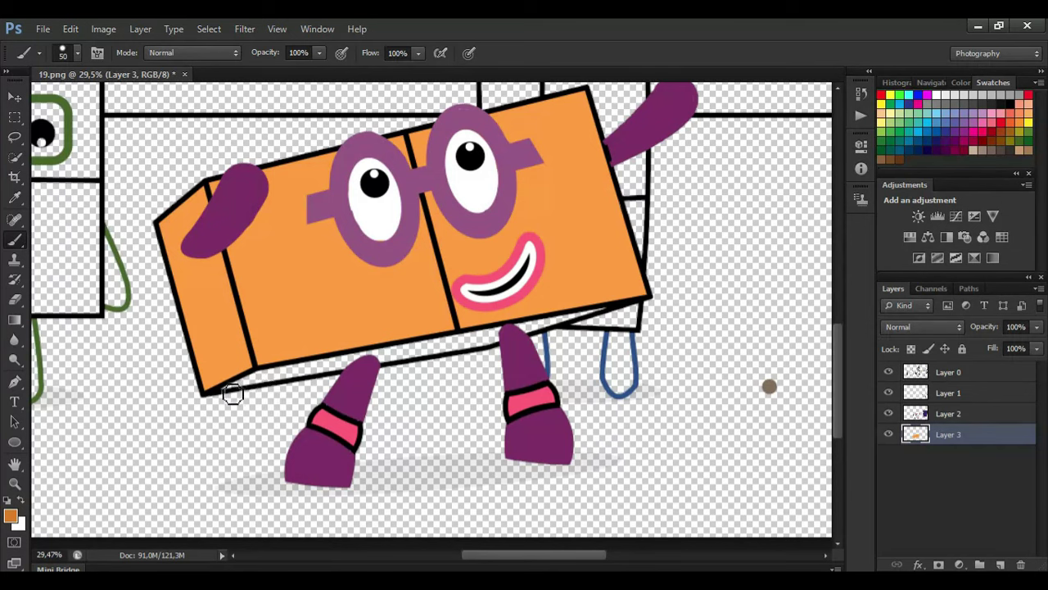
drag(233, 393, 590, 315)
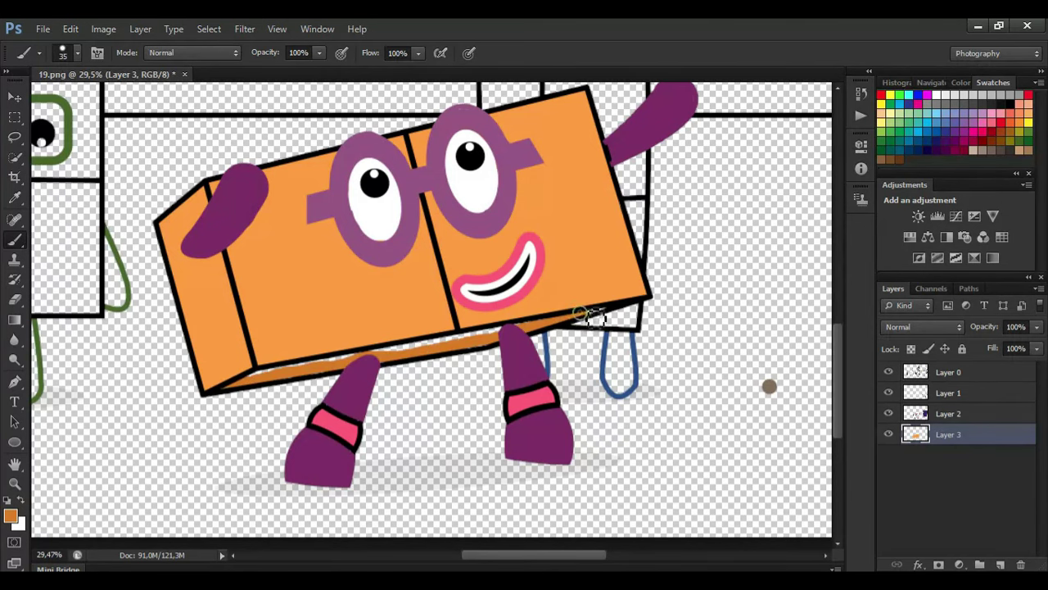
key(bracketright)
key(bracketright)
drag(519, 331, 435, 347)
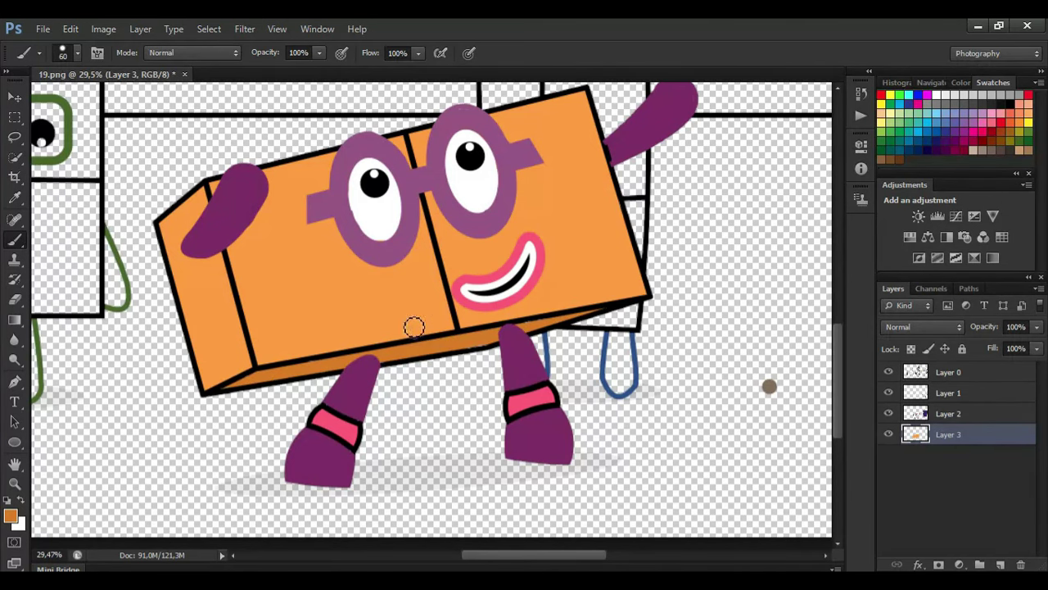
Paint the tall character's eyes and teeth white on Layer 1.
scroll(413, 327, down, 1)
drag(837, 327, 838, 239)
click(971, 393)
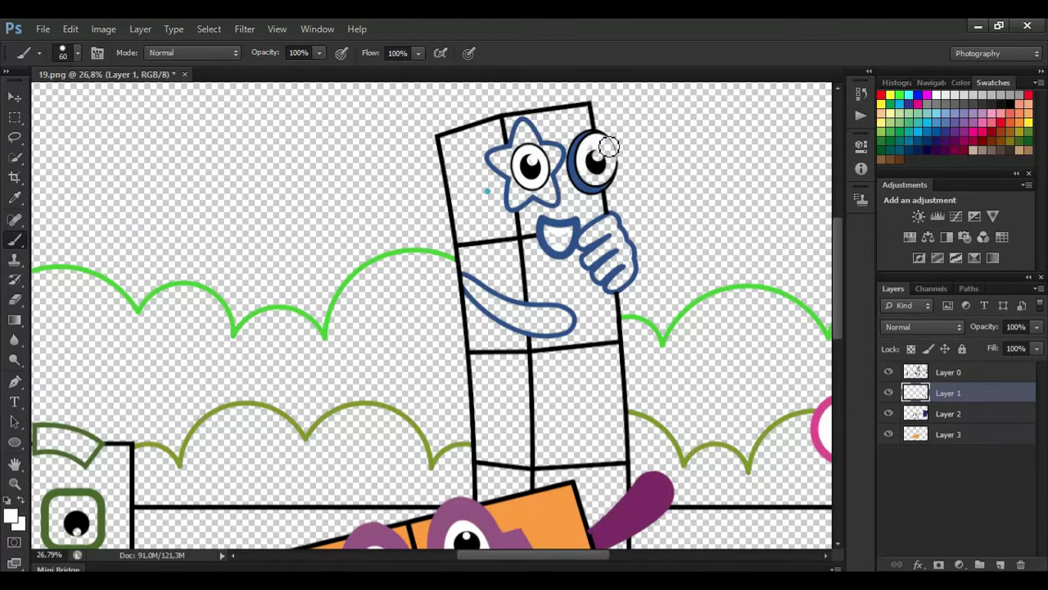
drag(565, 250, 553, 241)
Sample the blue outline colour and fill the star around the tall character's eye on Layer 2.
click(15, 197)
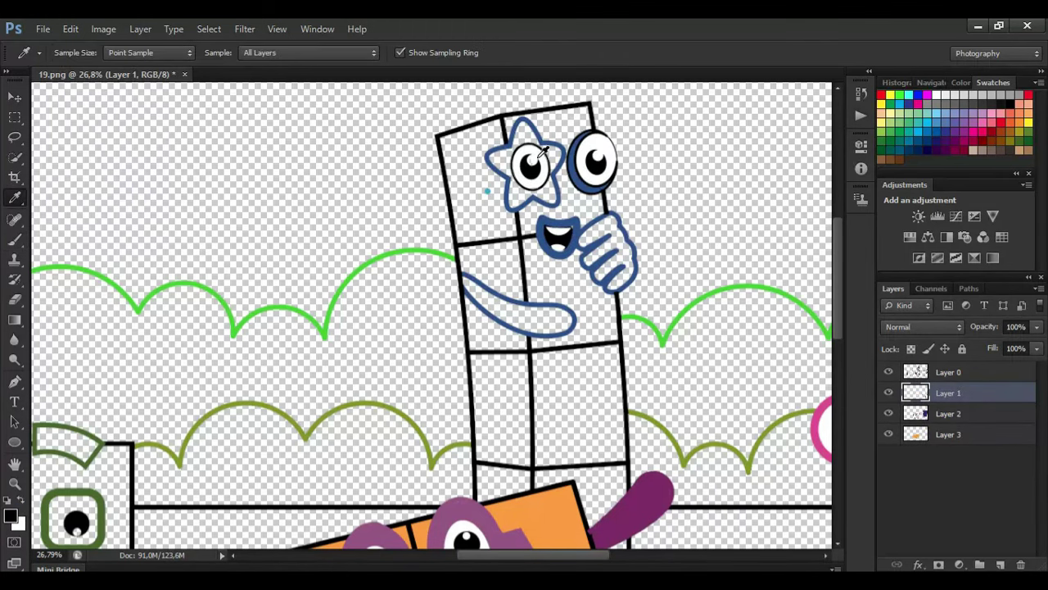
click(562, 157)
click(15, 239)
click(958, 414)
drag(554, 197, 559, 201)
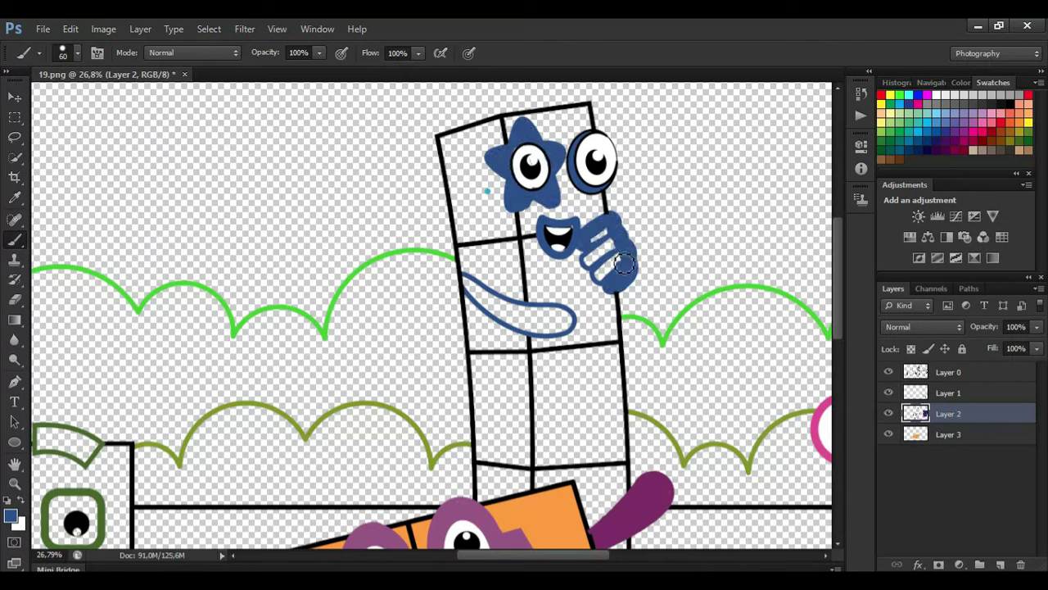
Erase the blue fill from the tall character's fist, then paint the fist and the arm in a darker navy blue.
key(ctrl+z)
click(15, 300)
mouse_move(608, 228)
mouse_down()
mouse_move(588, 245)
mouse_move(610, 227)
mouse_up()
click(12, 243)
click(10, 514)
click(679, 145)
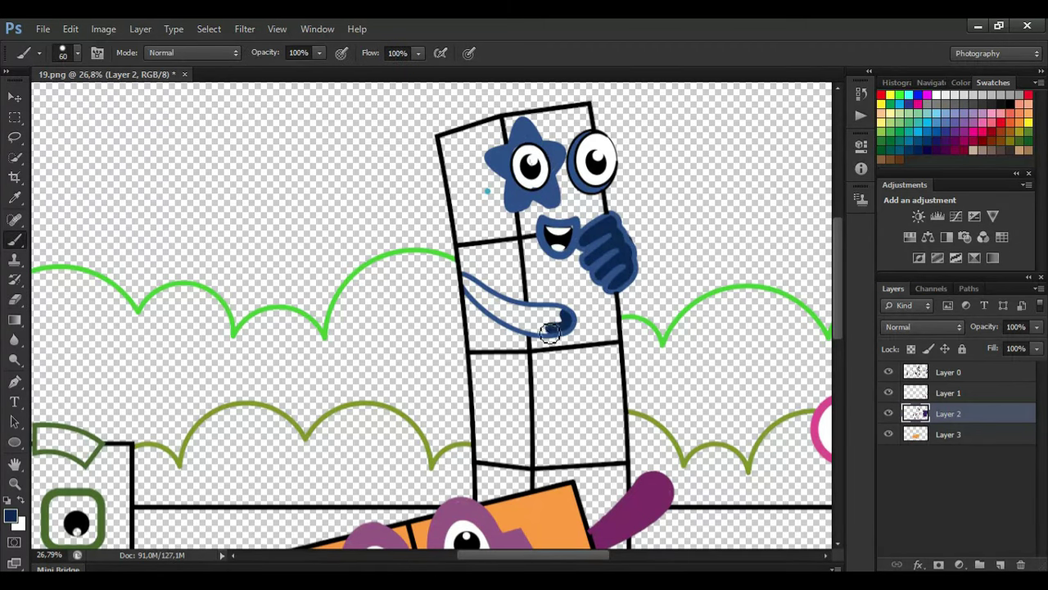
mouse_move(550, 330)
mouse_down()
mouse_move(505, 322)
mouse_move(472, 293)
mouse_move(545, 316)
mouse_up()
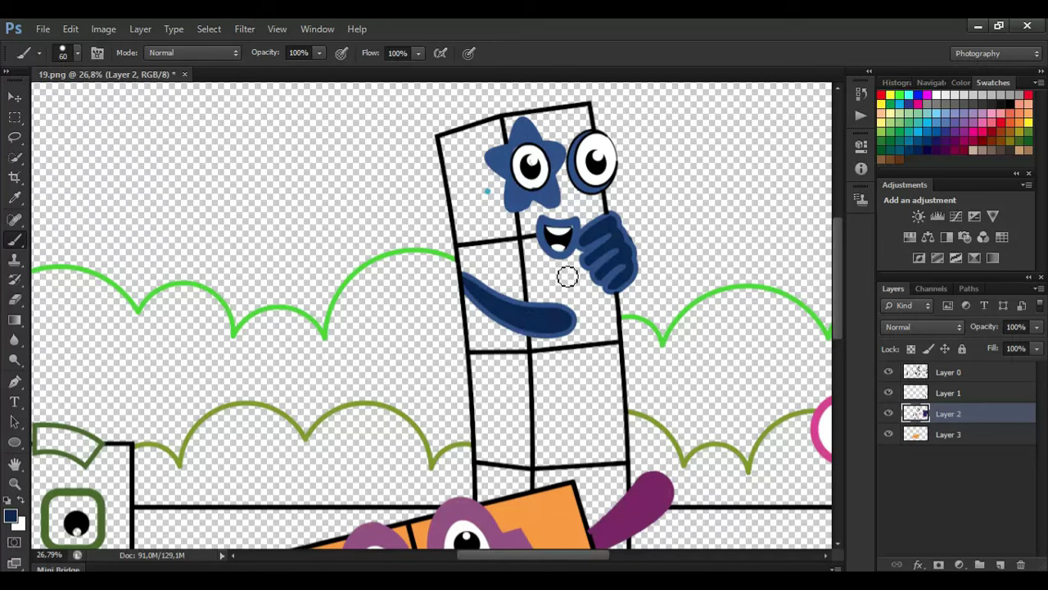
Sample the light blue reference dot and paint the upper blocks of the tall character's body on Layer 3.
click(15, 197)
click(487, 192)
click(15, 240)
click(948, 434)
key(])
key(])
mouse_move(451, 146)
mouse_down()
mouse_move(584, 119)
mouse_move(573, 191)
mouse_move(600, 218)
mouse_move(593, 289)
mouse_move(624, 369)
mouse_move(623, 488)
mouse_up()
mouse_move(593, 524)
mouse_down()
mouse_move(560, 484)
mouse_move(503, 494)
mouse_move(488, 487)
mouse_move(455, 170)
mouse_move(487, 140)
mouse_move(521, 145)
mouse_move(482, 174)
mouse_move(514, 201)
mouse_move(495, 214)
mouse_move(522, 218)
mouse_move(583, 298)
mouse_move(528, 321)
mouse_move(580, 334)
mouse_move(492, 352)
mouse_move(587, 369)
mouse_move(525, 382)
mouse_move(583, 412)
mouse_move(493, 425)
mouse_move(610, 445)
mouse_move(576, 464)
mouse_move(596, 500)
mouse_up()
key(])
key(])
key(])
Paint the light blue body strip of the tall character beside the orange block, using a smaller brush.
scroll(596, 501, down, 5)
key(bracketleft)
key(bracketleft)
key(bracketleft)
key(bracketleft)
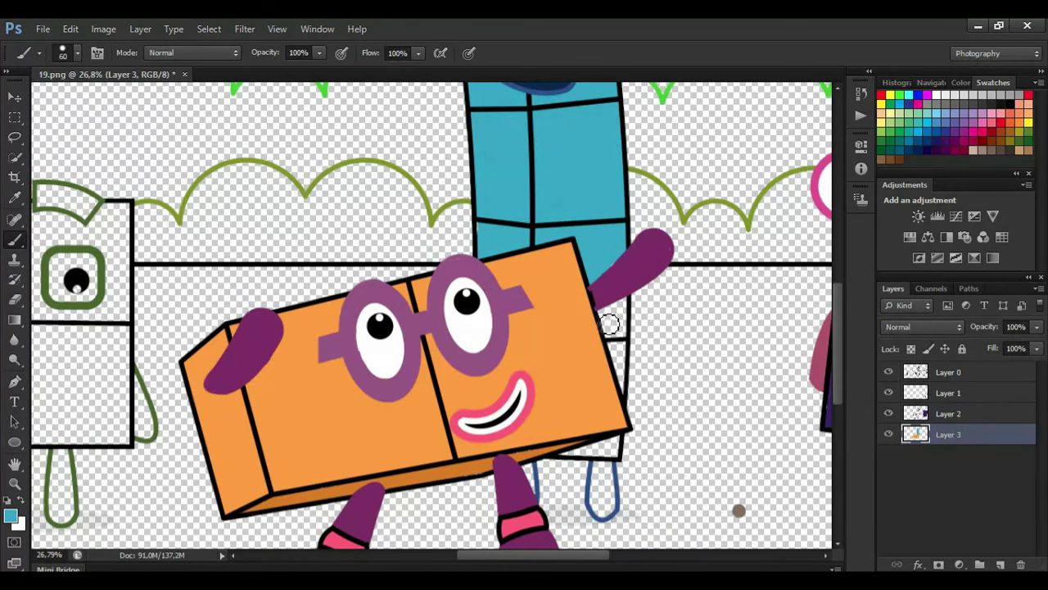
key(bracketleft)
drag(626, 309, 627, 387)
Fill the tall character's legs with navy and the remaining bottom edge of its body with light blue.
alt+scroll(612, 334, down, 1)
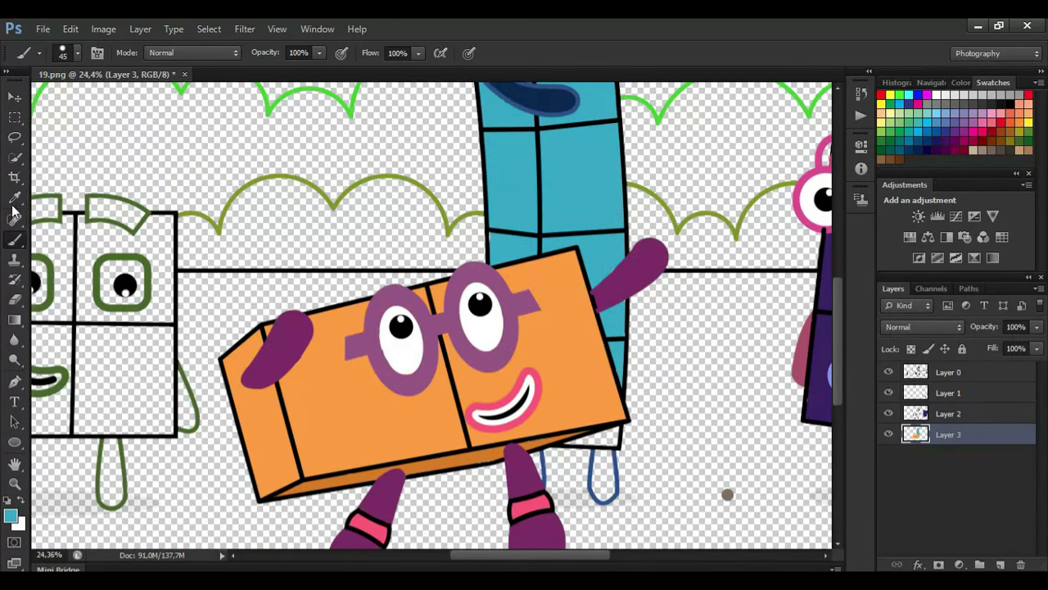
alt+click(567, 460)
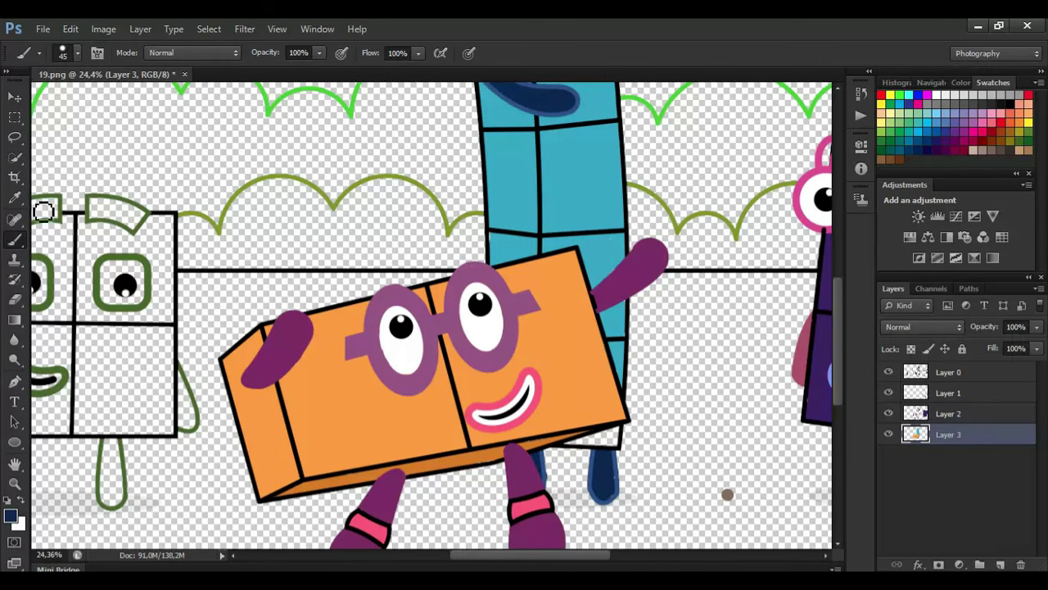
alt+click(621, 437)
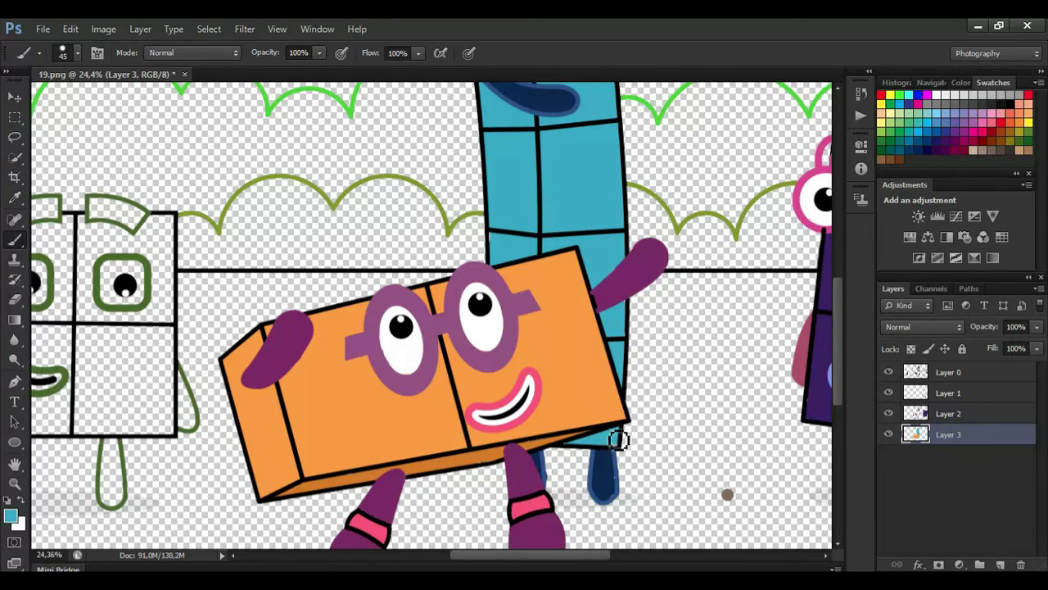
Paint the eyes and the inside of the mouth white on Layer 1 for the green-outlined square character.
alt+scroll(637, 424, down, 1)
drag(568, 556, 513, 556)
alt+scroll(355, 325, up, 2)
click(948, 393)
alt+click(770, 370)
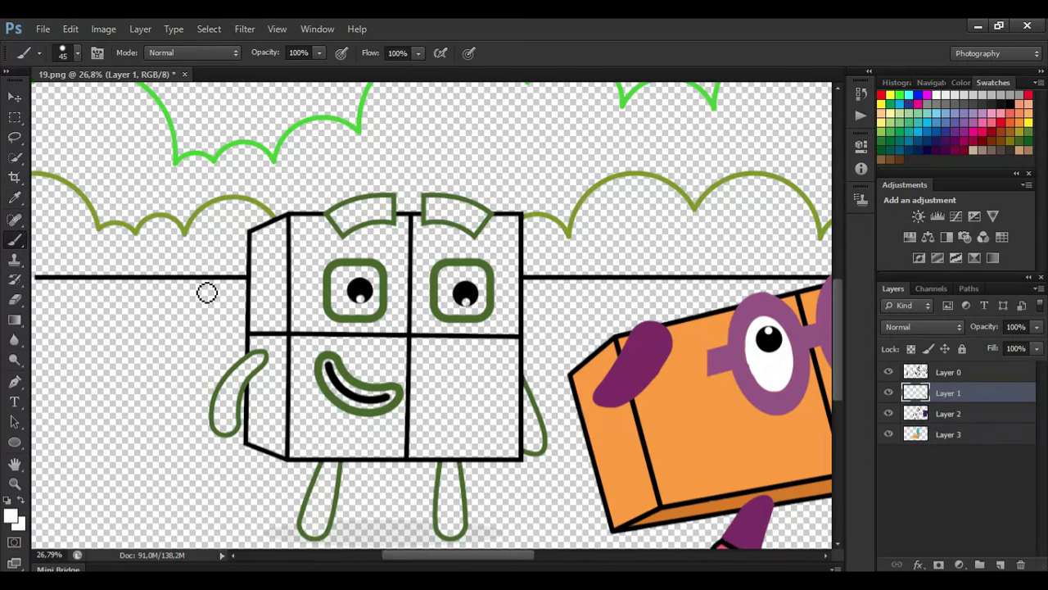
key(bracketright)
drag(443, 275, 486, 308)
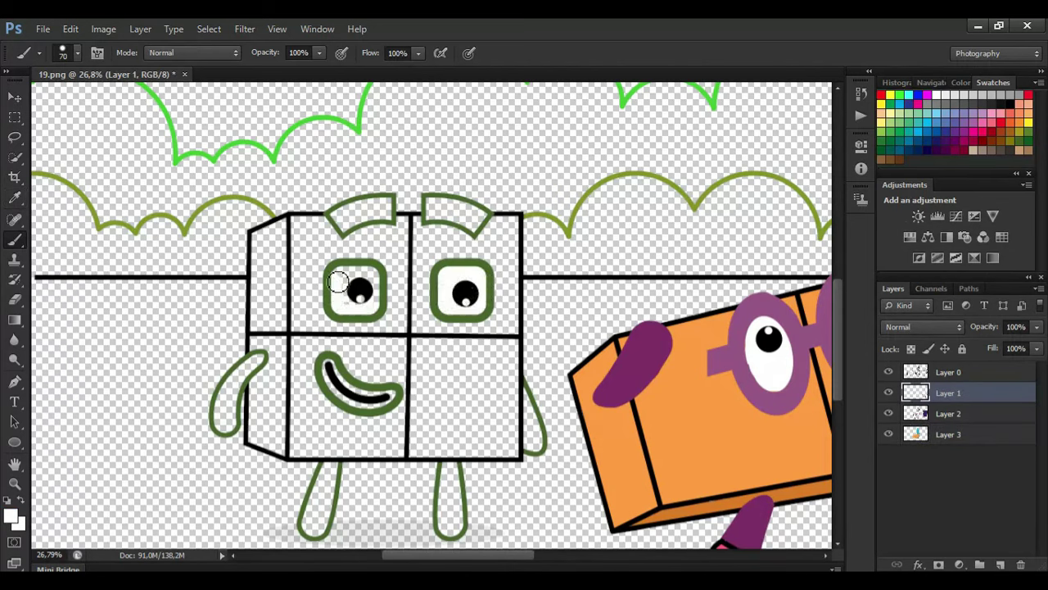
Sample the dark green outline and fill the square character's eyebrows, arms and legs with it on Layer 2.
click(15, 197)
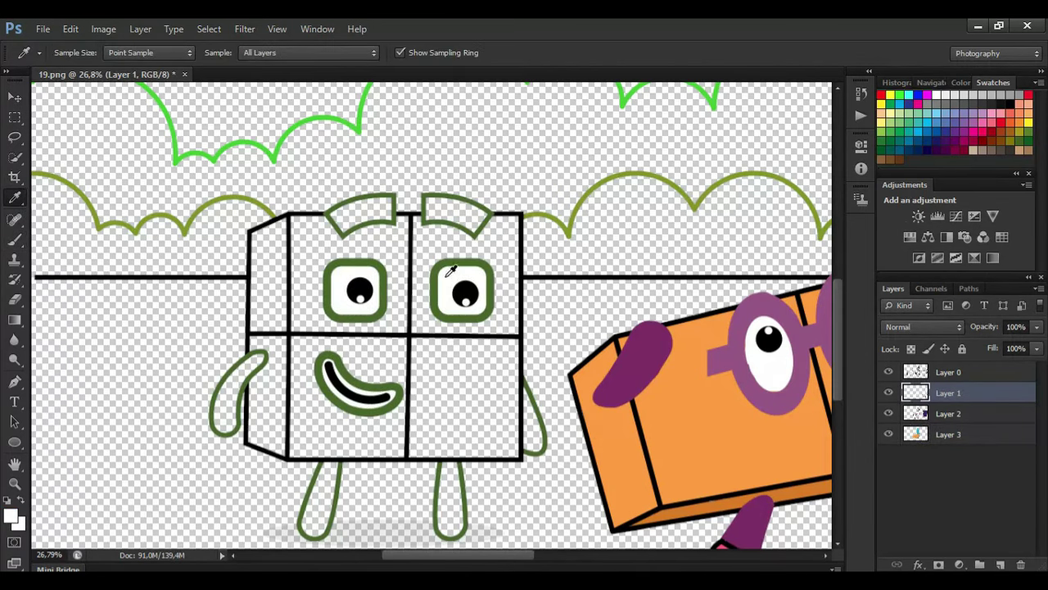
click(439, 276)
click(948, 414)
click(15, 240)
drag(343, 225, 392, 204)
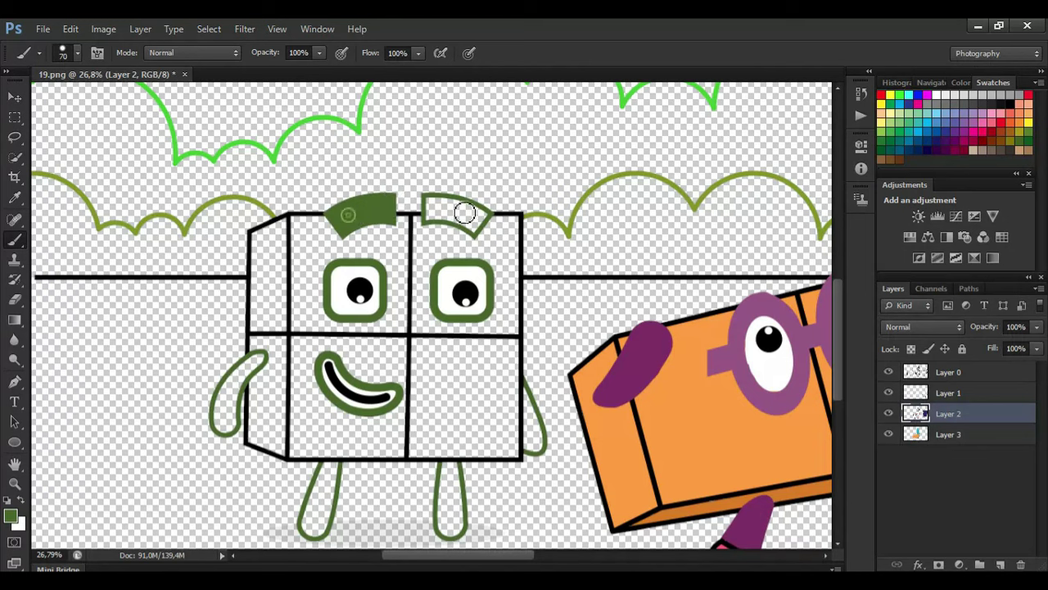
mouse_move(465, 213)
mouse_down()
mouse_move(432, 213)
mouse_move(460, 222)
mouse_up()
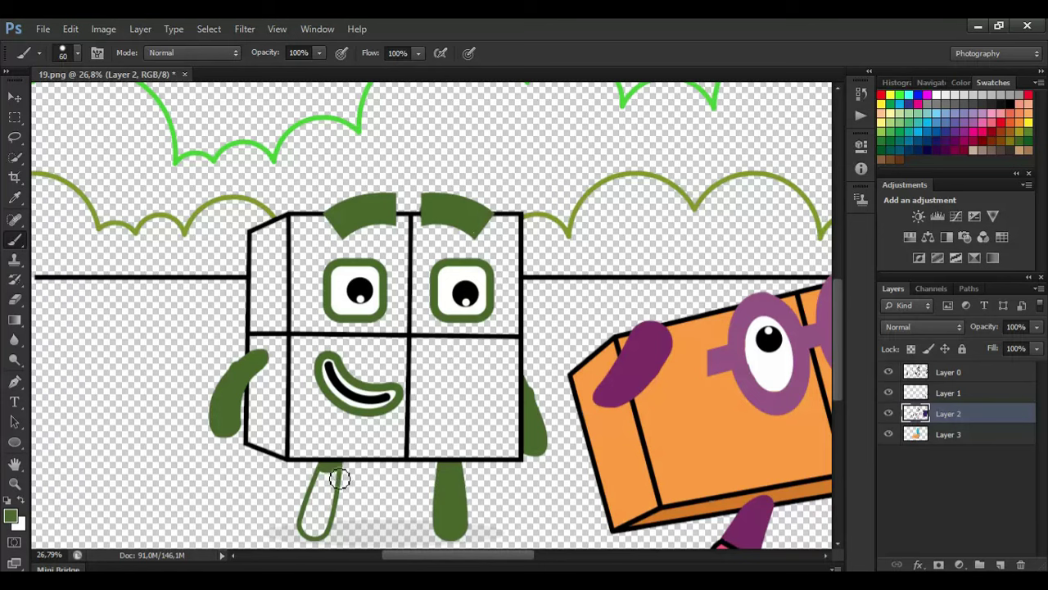
Set the foreground colour to bright green 06de06 and paint the square character's block body on Layer 3.
click(11, 518)
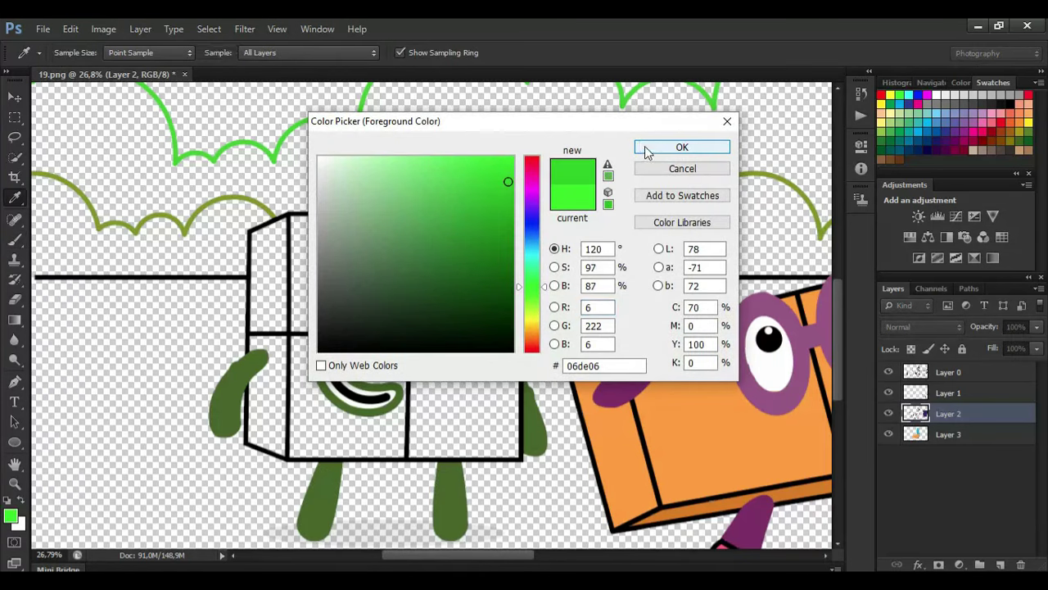
click(655, 148)
key(alt+bracketleft)
key(bracketright)
key(bracketright)
mouse_move(252, 239)
mouse_down()
mouse_move(300, 228)
mouse_move(438, 225)
mouse_up()
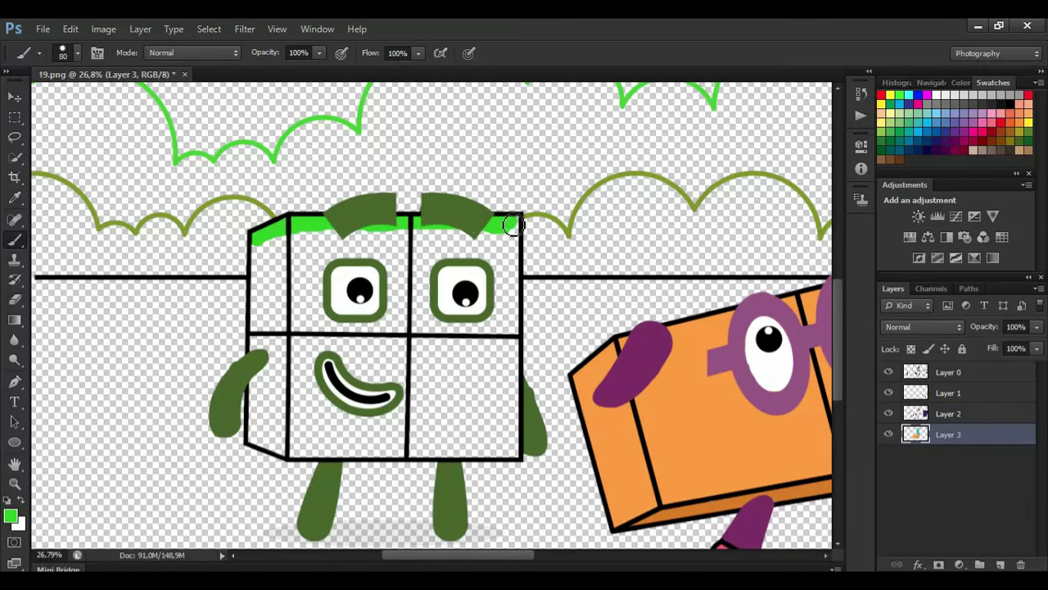
mouse_move(512, 224)
mouse_down()
mouse_move(511, 367)
mouse_move(496, 449)
mouse_move(320, 449)
mouse_move(259, 395)
mouse_move(265, 241)
mouse_move(491, 250)
mouse_move(440, 296)
mouse_move(491, 319)
mouse_move(311, 353)
mouse_move(483, 385)
mouse_move(445, 412)
mouse_move(279, 434)
mouse_move(492, 440)
mouse_up()
key(bracketright)
key(bracketright)
key(bracketright)
Sample the brown ground tone and paint the whole ground below the horizon line on a new layer beneath the characters.
key(ctrl+0)
key(i)
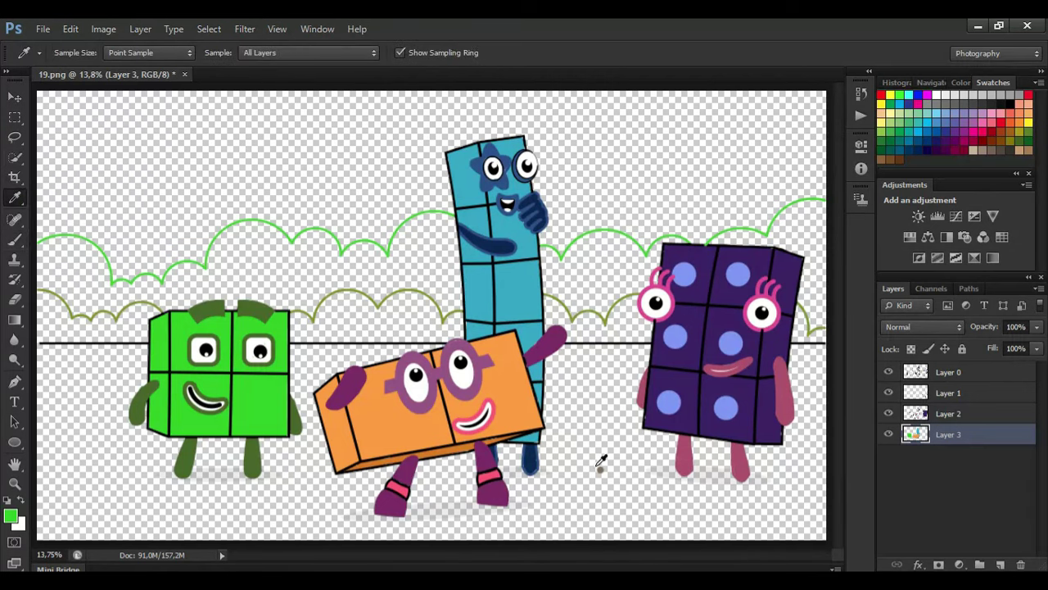
click(597, 466)
key(b)
key(ctrl+shift+alt+n)
mouse_move(822, 355)
mouse_down()
mouse_move(49, 357)
mouse_move(46, 465)
mouse_move(303, 528)
mouse_move(728, 524)
mouse_move(811, 369)
mouse_move(625, 516)
mouse_move(176, 514)
mouse_move(140, 492)
mouse_move(667, 491)
mouse_move(680, 481)
mouse_move(168, 481)
mouse_move(222, 458)
mouse_move(807, 458)
mouse_move(303, 452)
mouse_move(205, 434)
mouse_move(798, 422)
mouse_move(311, 413)
mouse_move(389, 396)
mouse_move(799, 379)
mouse_move(53, 377)
mouse_up()
Sample the olive green bush outline and fill the lower row of bushes on a new layer beneath Layer 4.
key(i)
click(67, 300)
click(15, 240)
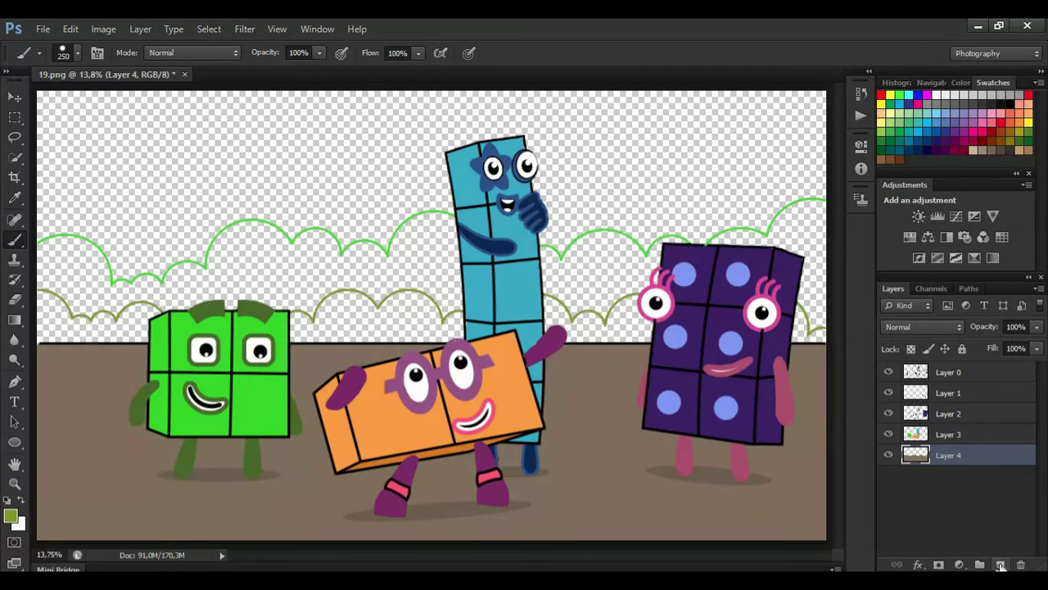
ctrl+click(1001, 565)
mouse_move(37, 300)
mouse_down()
mouse_move(81, 328)
mouse_move(131, 318)
mouse_move(43, 341)
mouse_up()
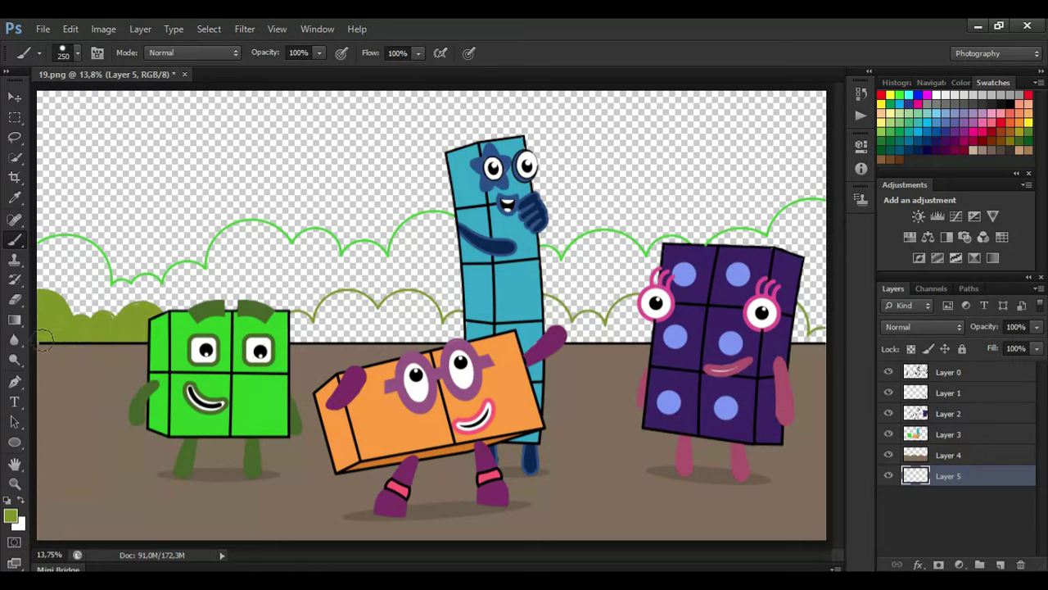
mouse_move(318, 329)
mouse_down()
mouse_move(331, 305)
mouse_move(390, 312)
mouse_move(415, 302)
mouse_move(438, 329)
mouse_move(454, 322)
mouse_move(353, 321)
mouse_move(439, 344)
mouse_up()
mouse_move(554, 312)
mouse_down()
mouse_move(618, 323)
mouse_move(586, 336)
mouse_up()
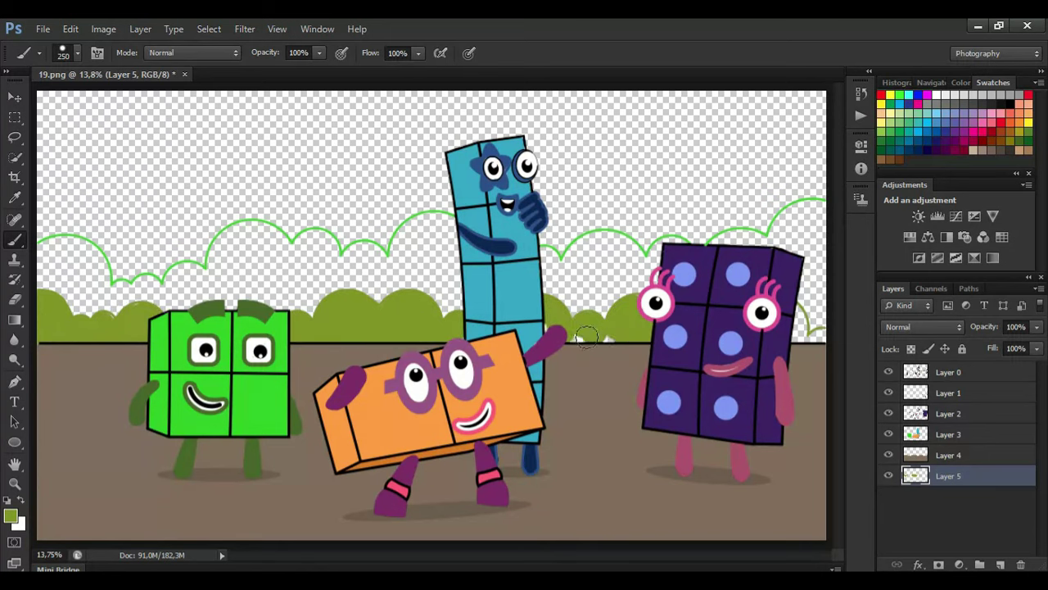
Sample the light green outline and fill the taller back row of bushes on a new layer beneath the olive bushes.
alt+click(280, 231)
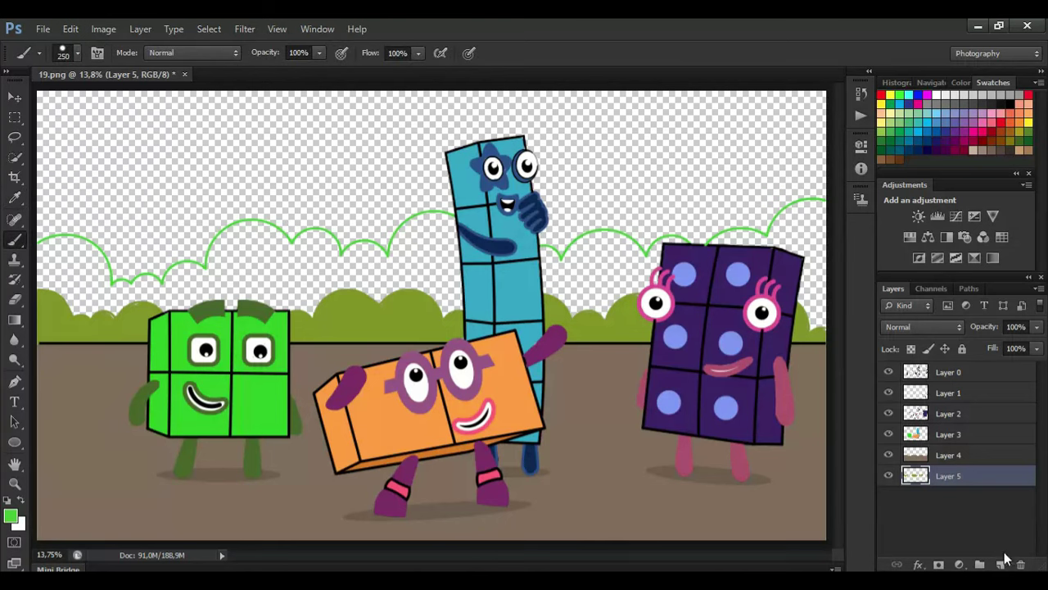
key(ctrl+shift+alt+n)
mouse_move(33, 246)
mouse_down()
mouse_move(110, 289)
mouse_move(172, 282)
mouse_move(237, 234)
mouse_move(360, 258)
mouse_move(406, 234)
mouse_move(446, 307)
mouse_move(109, 305)
mouse_move(323, 278)
mouse_move(454, 289)
mouse_up()
drag(542, 259, 665, 247)
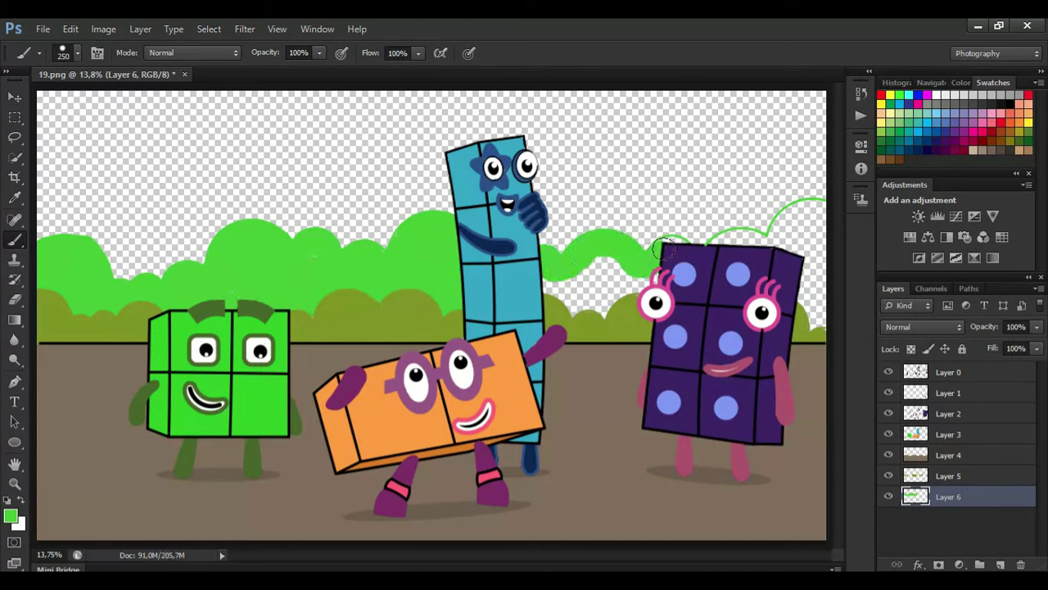
mouse_move(735, 239)
mouse_down()
mouse_move(812, 206)
mouse_move(811, 311)
mouse_move(571, 312)
mouse_up()
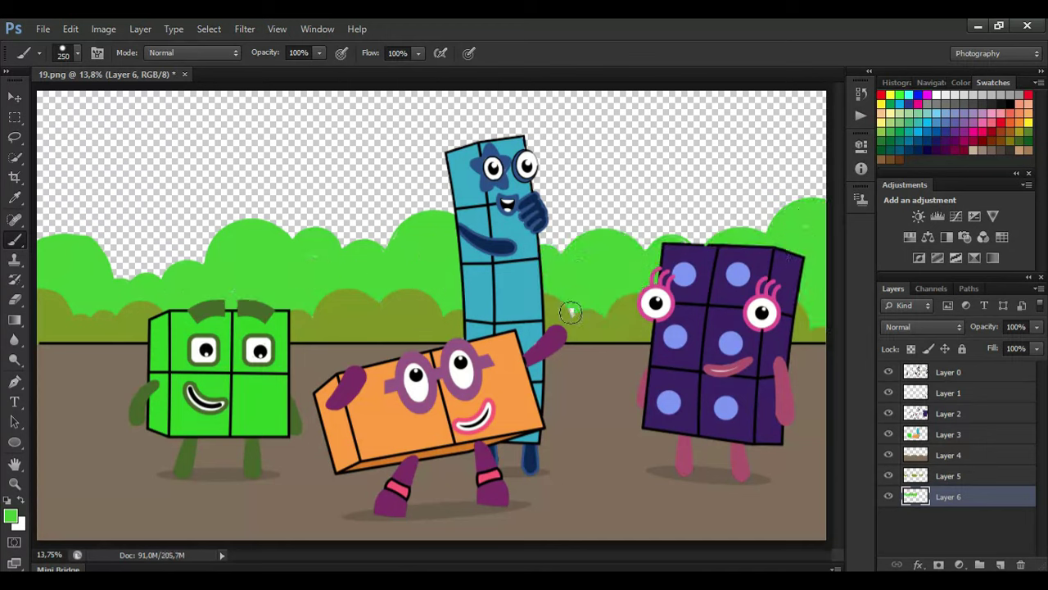
Paint the sky blue behind the bushes on a new bottom layer, using an enlarged brush.
key(ctrl+shift+alt+n)
key(bracketright)
key(bracketright)
key(bracketright)
mouse_move(814, 176)
mouse_down()
mouse_move(786, 188)
mouse_move(418, 201)
mouse_move(106, 250)
mouse_move(215, 103)
mouse_move(794, 106)
mouse_move(508, 189)
mouse_move(210, 129)
mouse_move(434, 193)
mouse_move(84, 239)
mouse_move(176, 264)
mouse_move(401, 223)
mouse_move(837, 240)
mouse_up()
Blend a paler blue along the sky's edge above the bushes and its right side with a large soft brush.
click(78, 53)
click(58, 172)
click(10, 515)
click(362, 154)
click(700, 138)
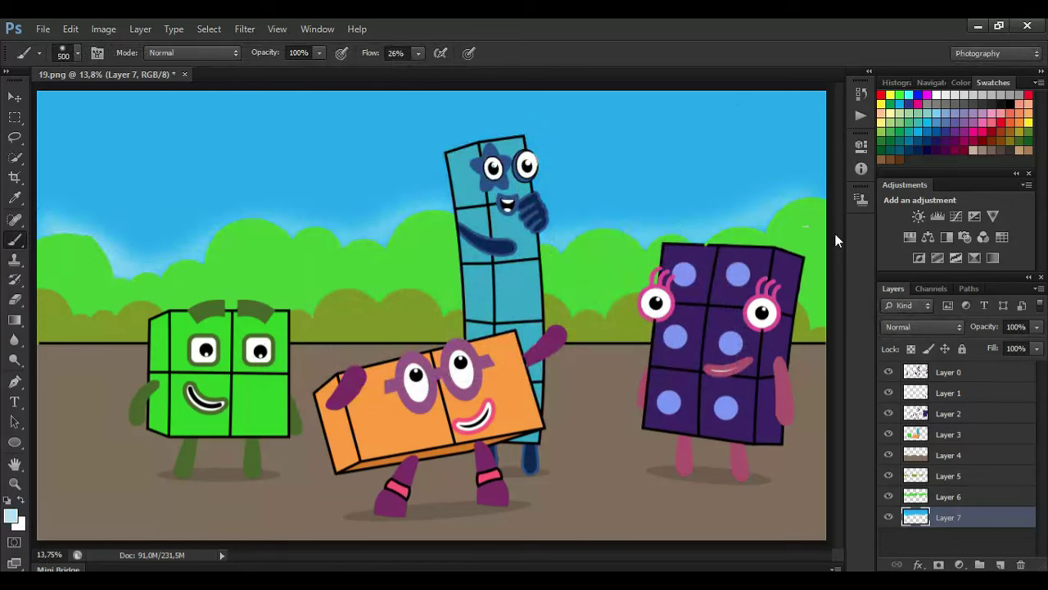
key(bracketright)
key(bracketright)
mouse_move(815, 179)
mouse_down()
mouse_move(725, 197)
mouse_move(305, 205)
mouse_move(40, 167)
mouse_move(822, 103)
mouse_up()
Sample the light green bushes, darken the colour and softly shade their lower edge on Layer 6.
click(16, 199)
click(82, 266)
click(10, 515)
click(473, 245)
click(689, 146)
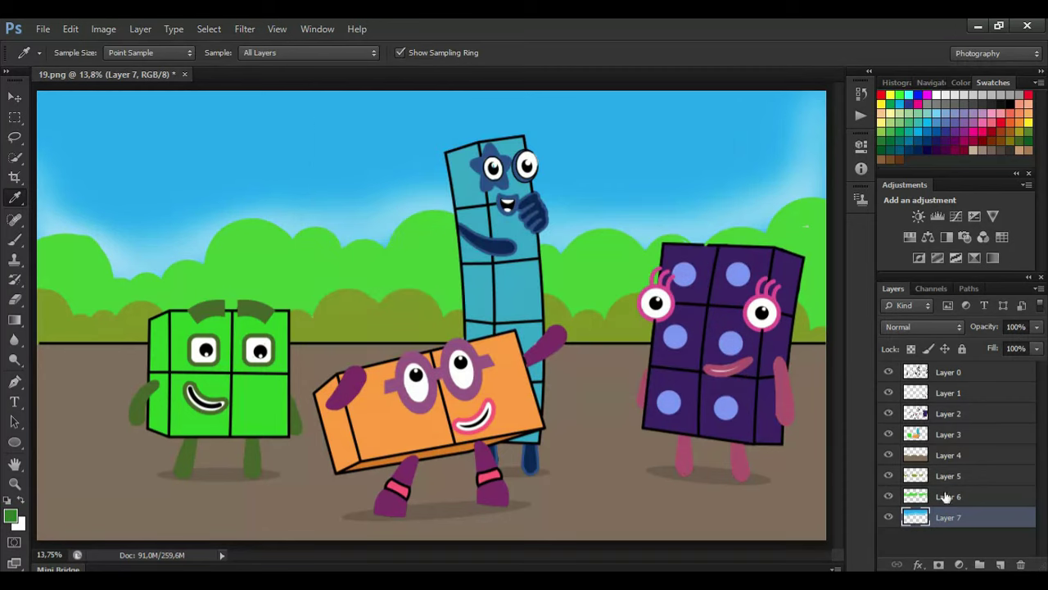
click(944, 496)
click(15, 240)
mouse_move(298, 306)
mouse_down()
mouse_move(538, 292)
mouse_move(819, 327)
mouse_move(628, 291)
mouse_move(154, 303)
mouse_move(54, 287)
mouse_up()
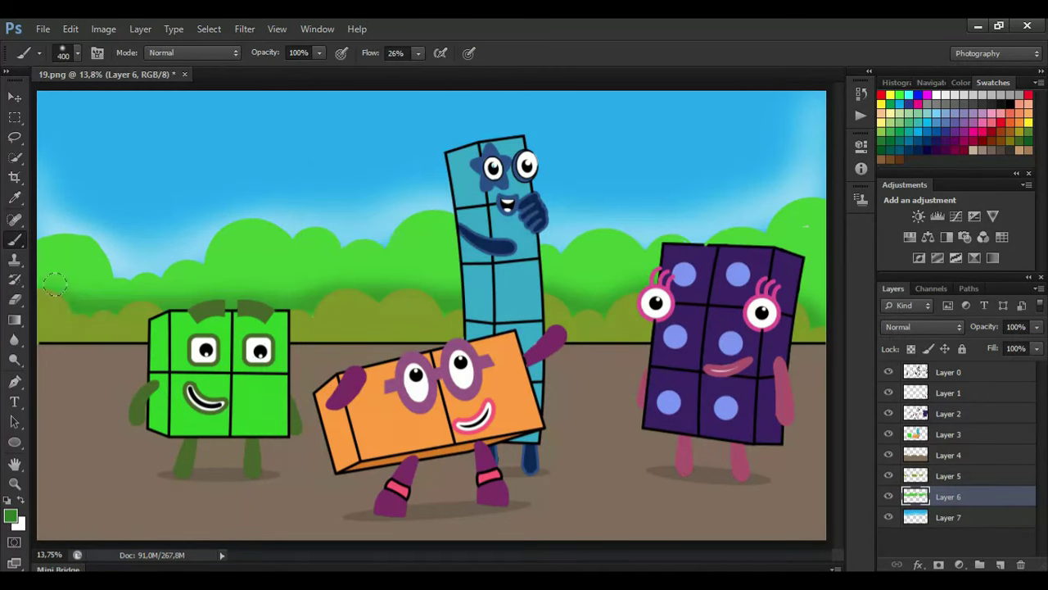